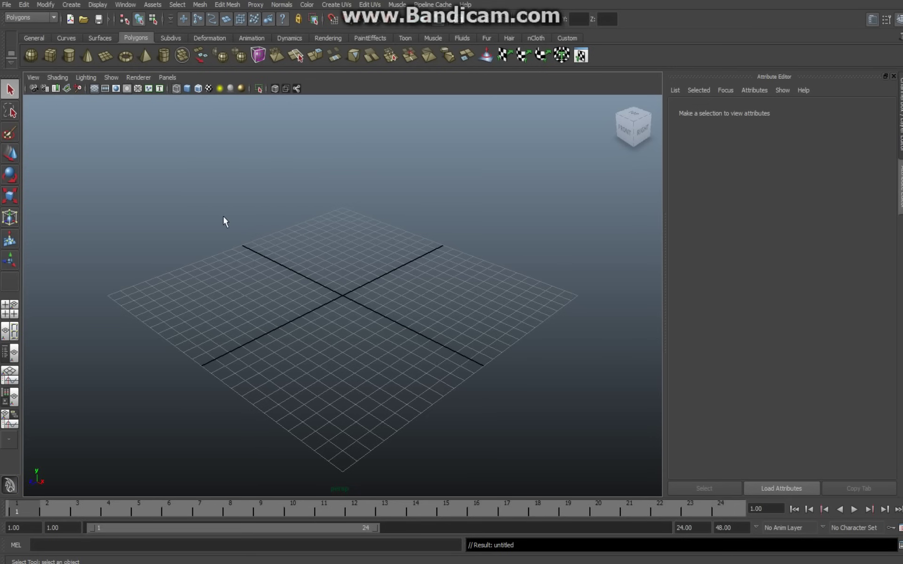
Drag the GiantStormAnim.ma preset from the Visor's Ocean Examples into the viewport
click(126, 5)
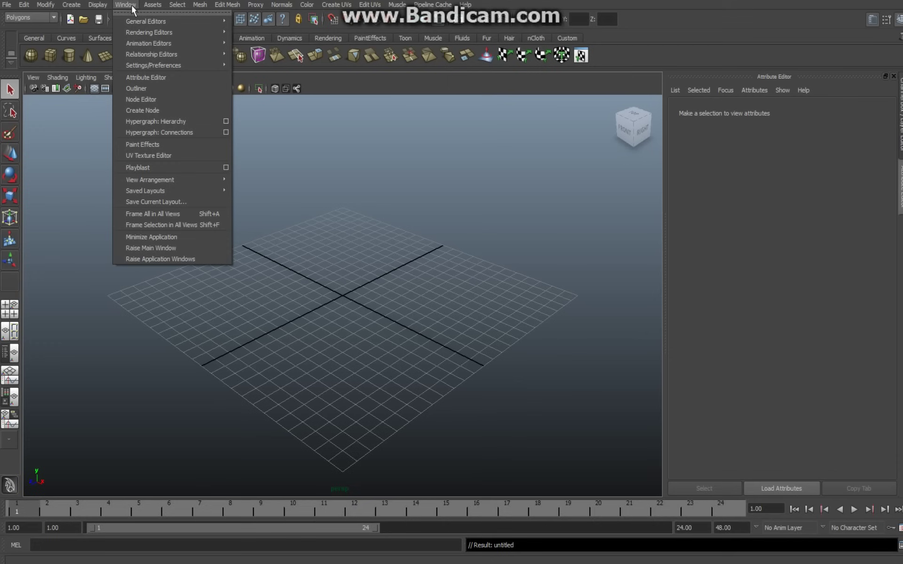
mouse_move(147, 20)
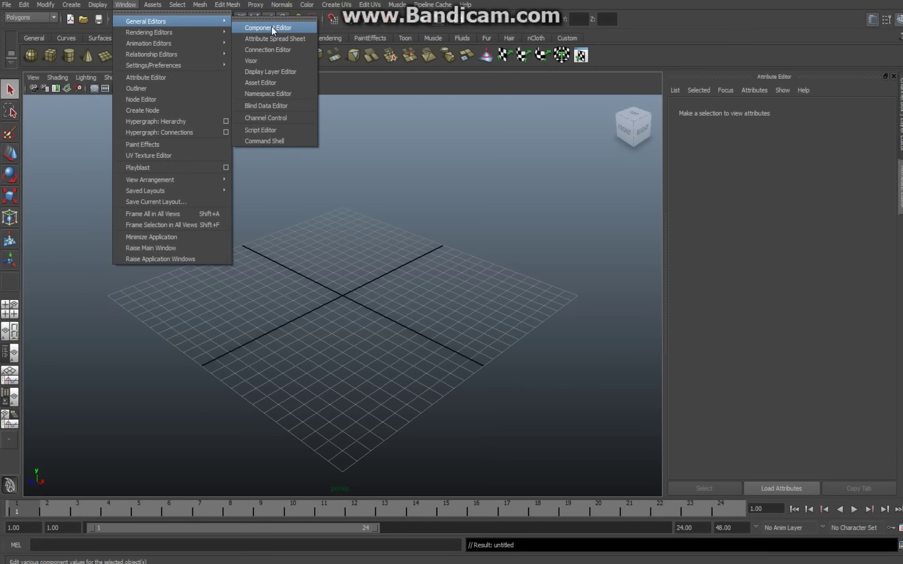
click(268, 61)
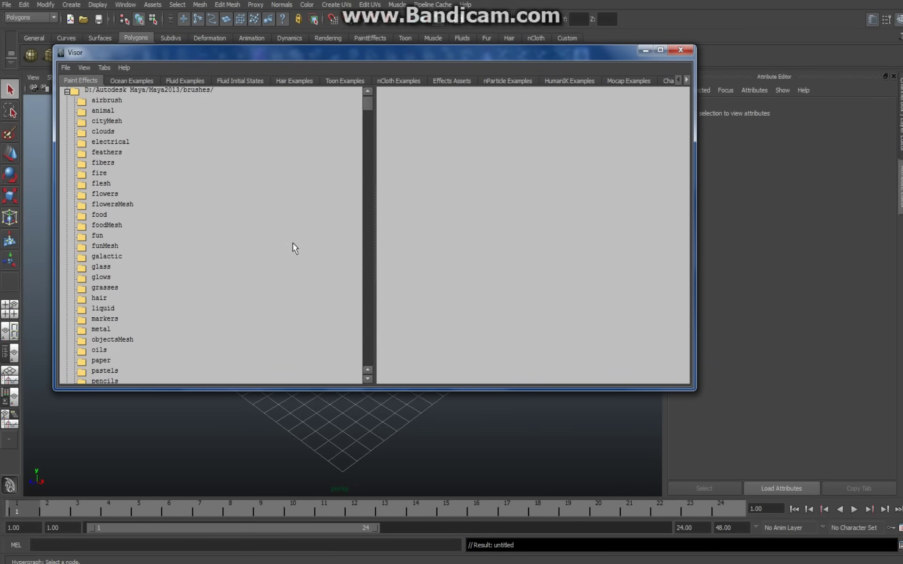
click(143, 80)
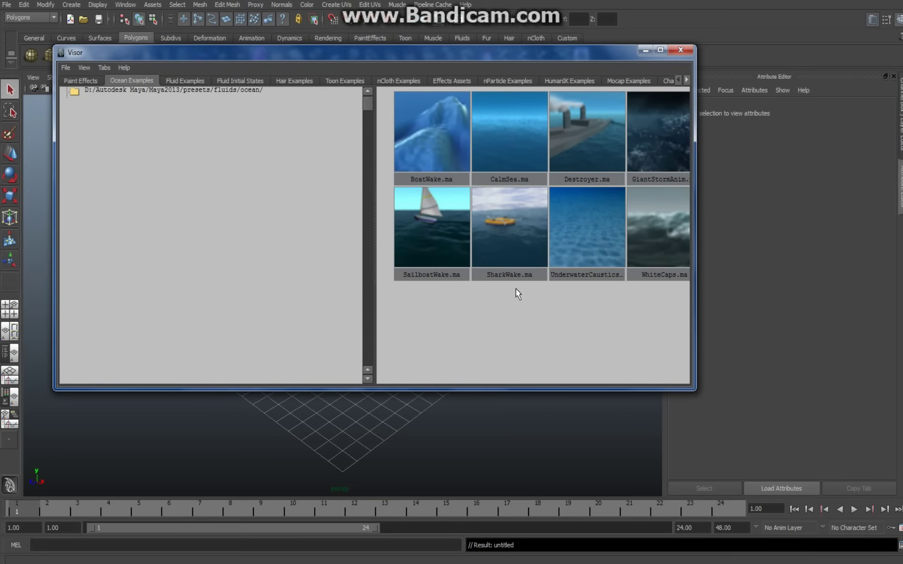
scroll(581, 287, down, 3)
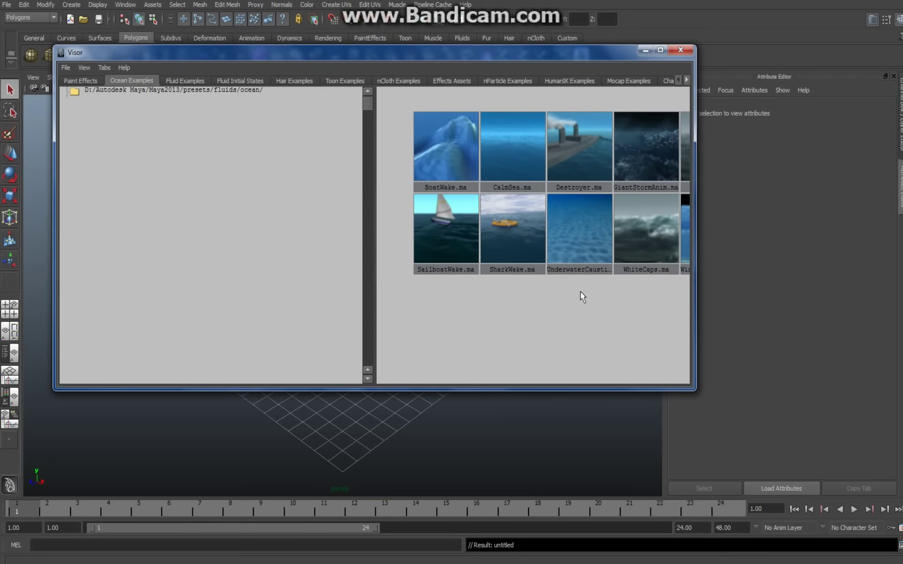
scroll(581, 292, down, 2)
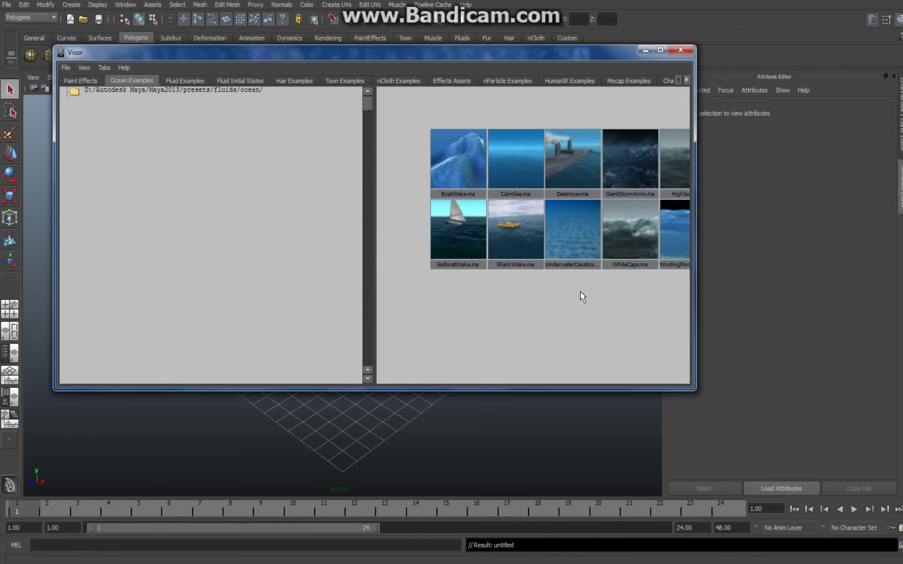
click(636, 156)
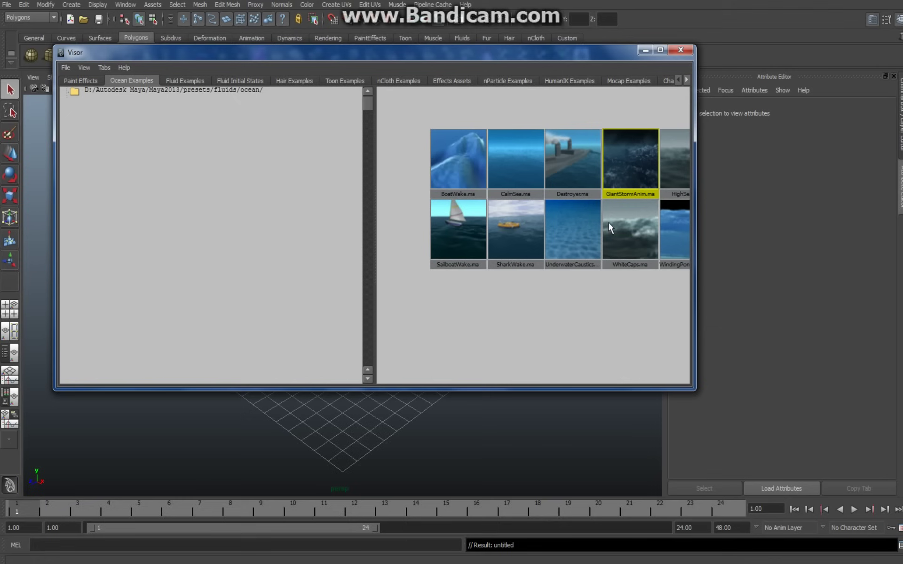
drag(628, 164, 466, 435)
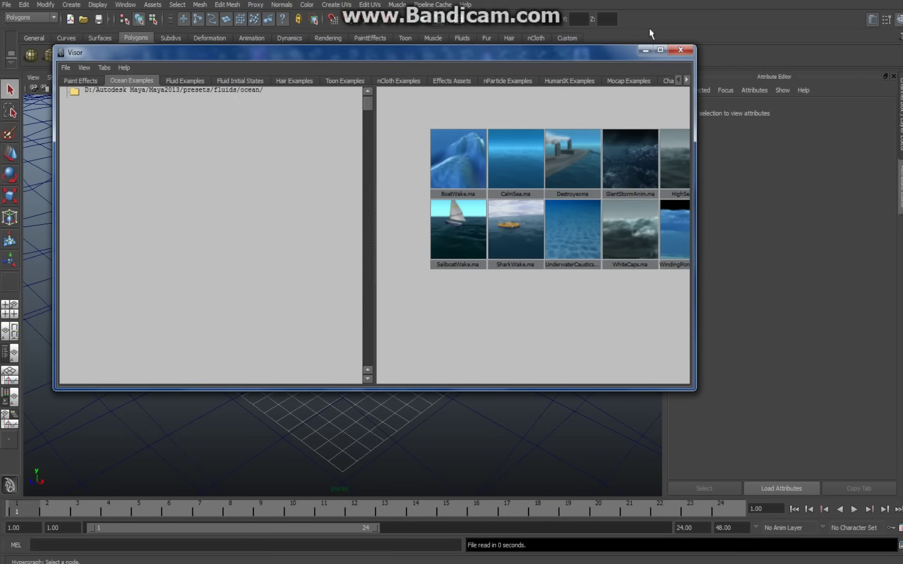
Minimize the Visor and set the animation end time to 400 frames
click(648, 49)
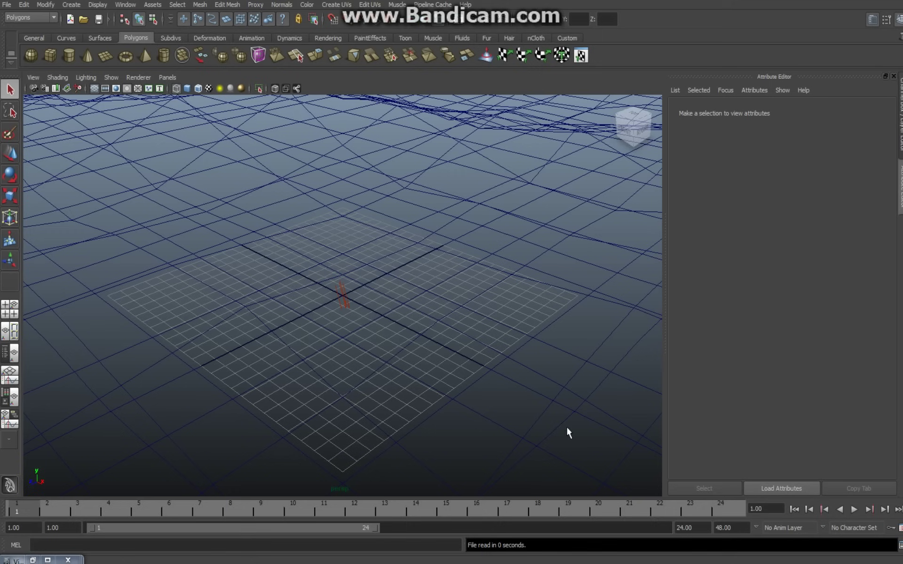
click(701, 529)
text(4)
key(Tab)
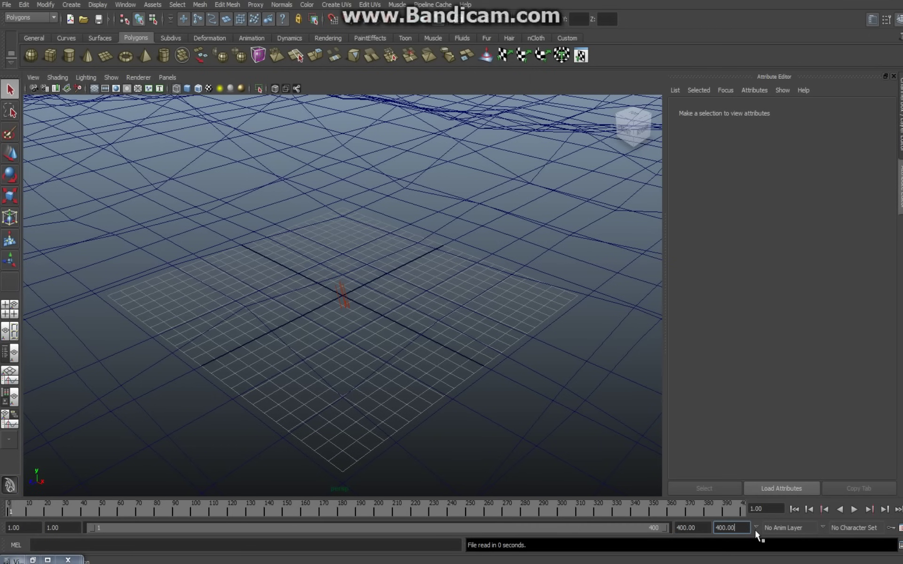
Play the storm ocean animation, then stop and rewind to frame 1
click(854, 510)
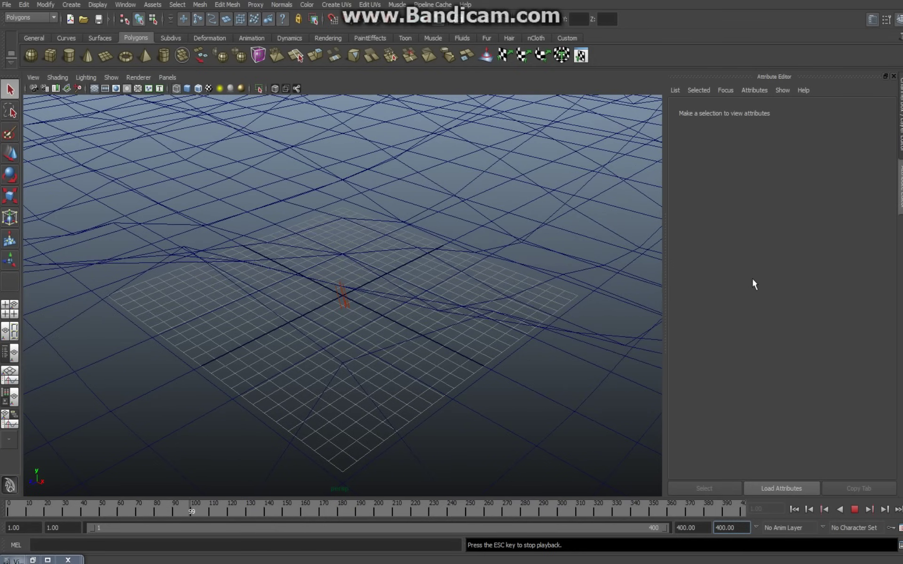
click(854, 509)
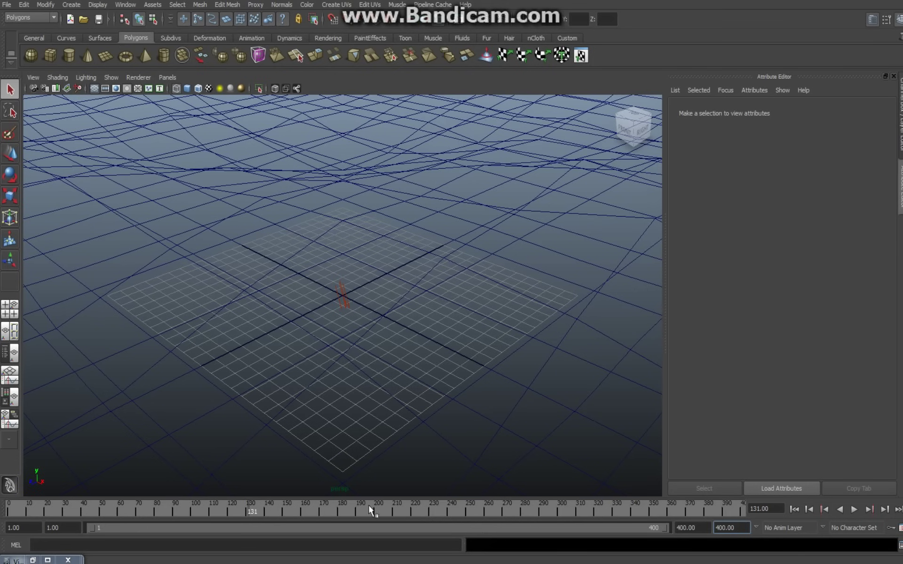
drag(252, 509, 9, 511)
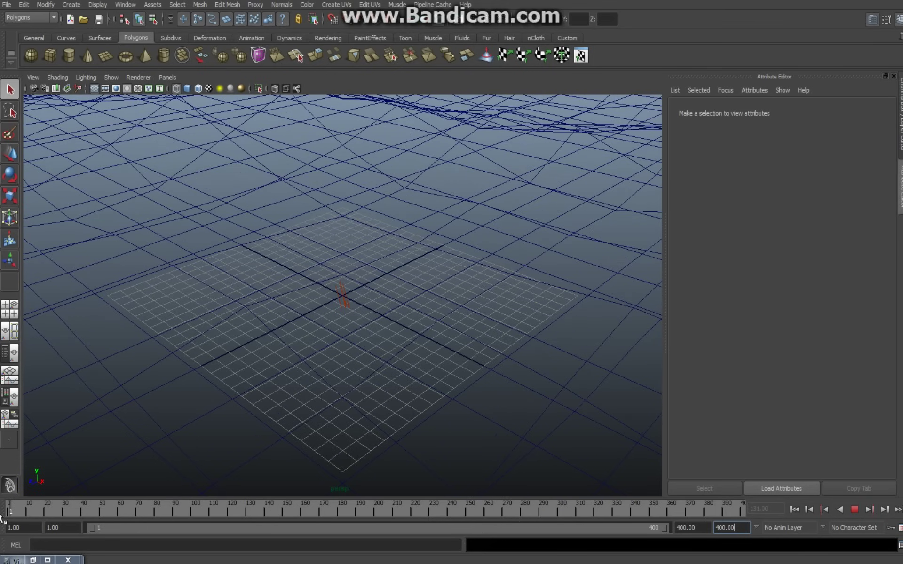
key(alt+v)
key(Escape)
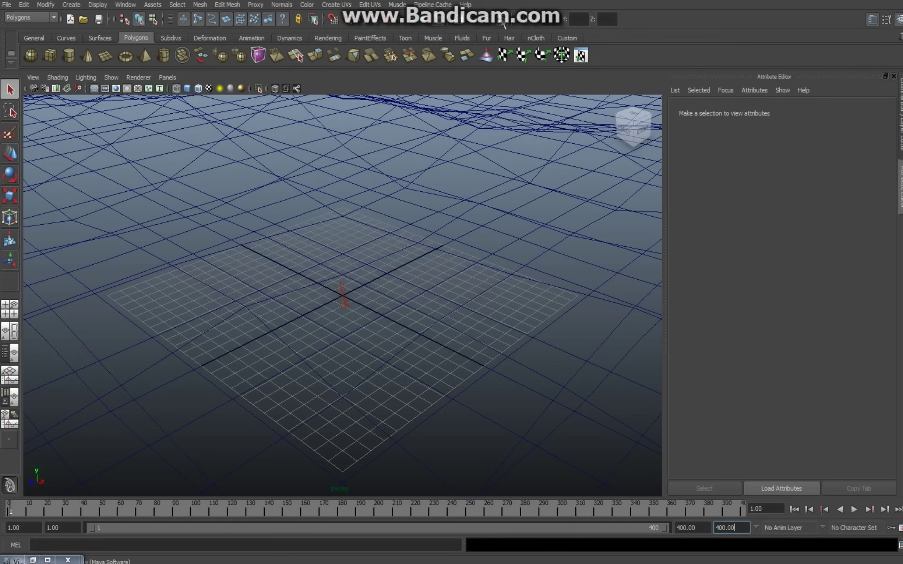
Switch the renderer to mental ray and enable color management
click(503, 24)
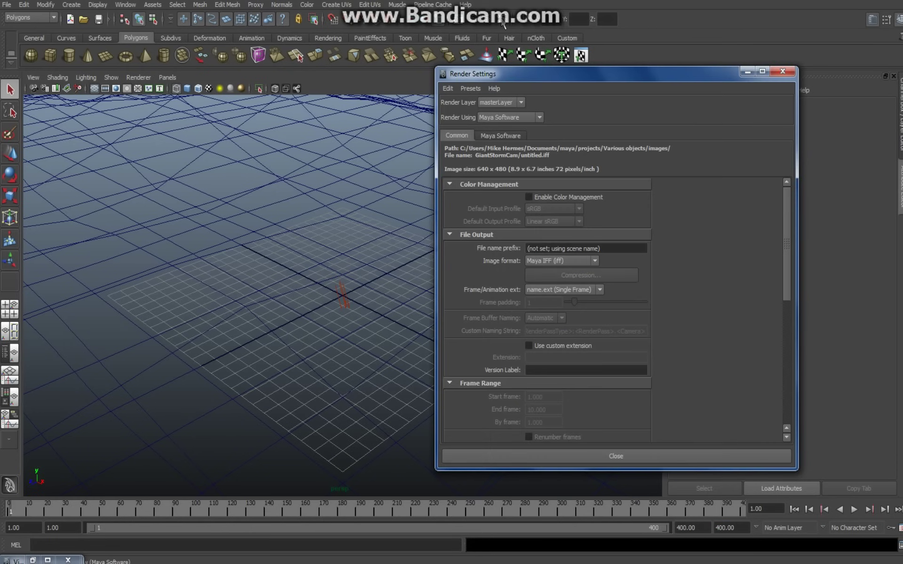
click(540, 118)
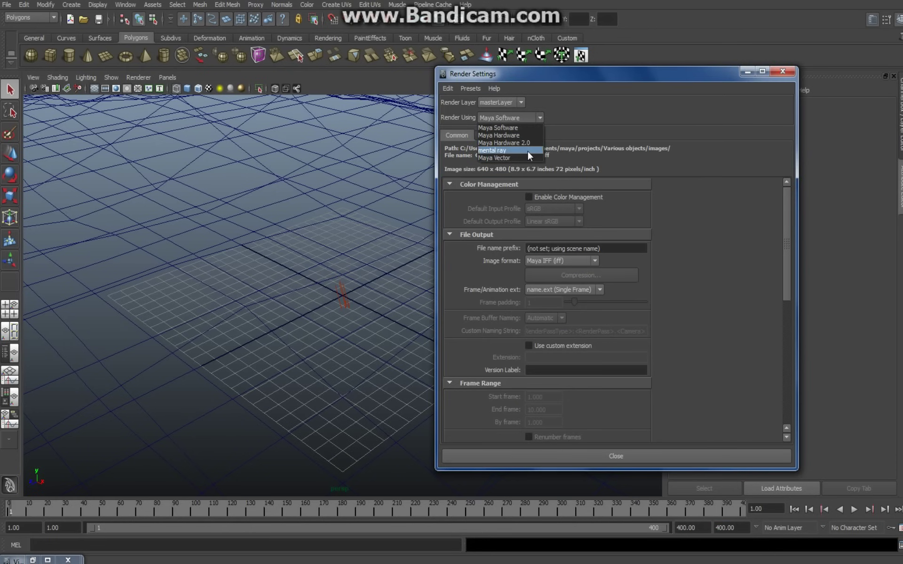
click(527, 151)
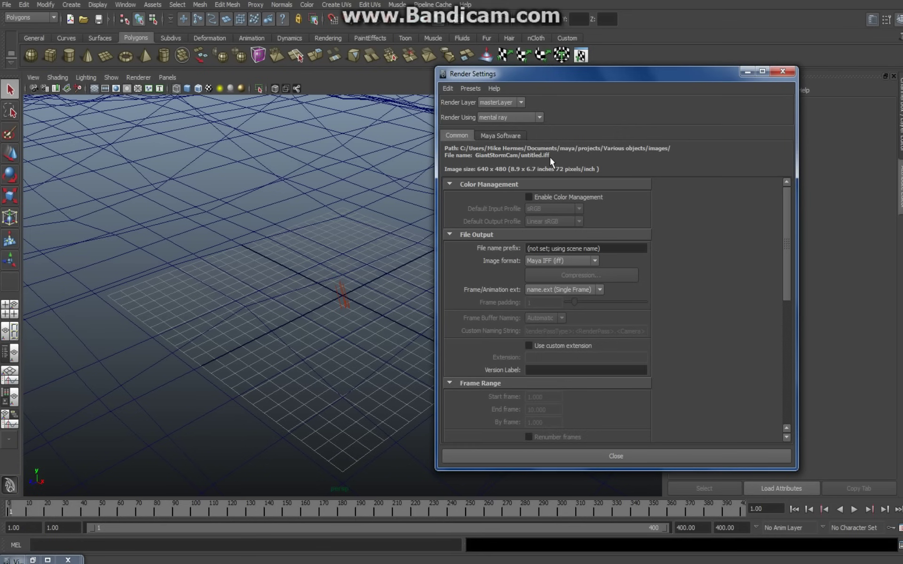
click(540, 117)
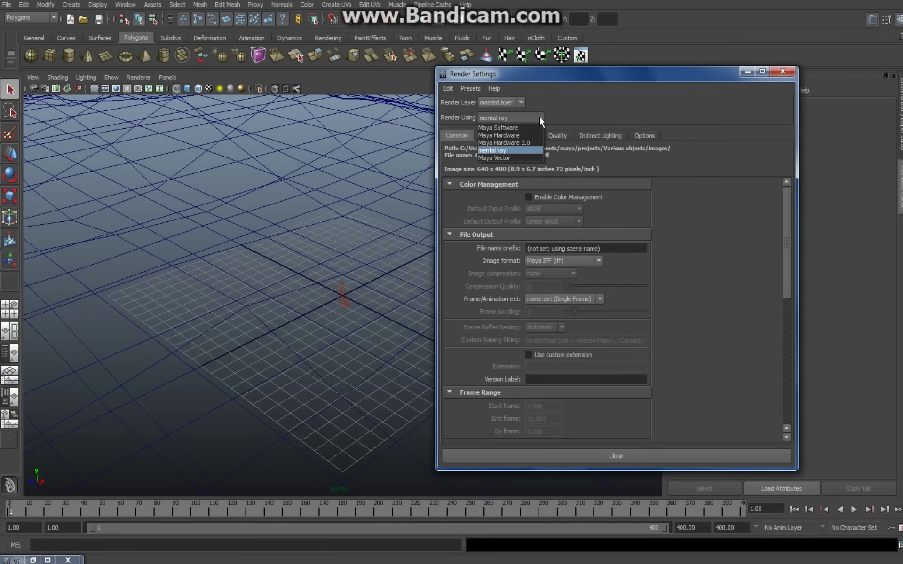
click(585, 118)
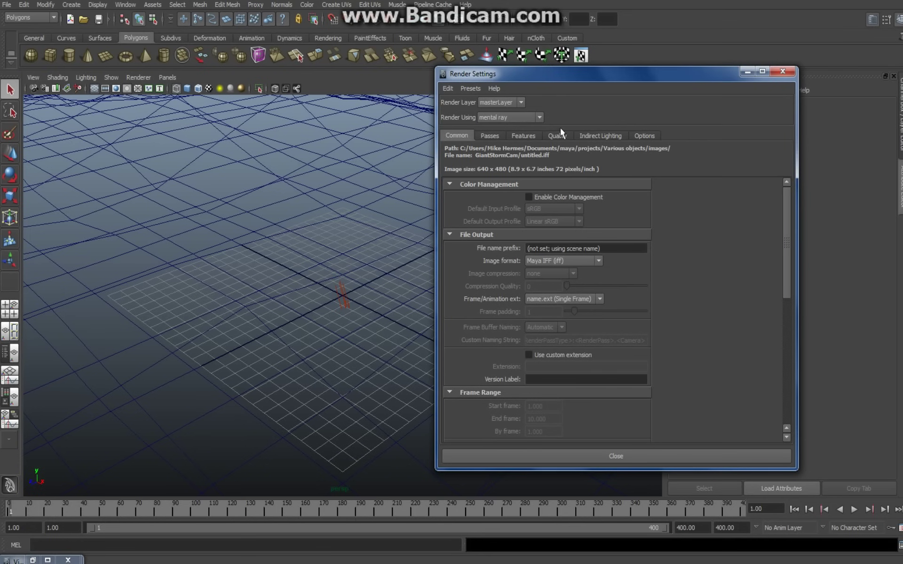
click(530, 198)
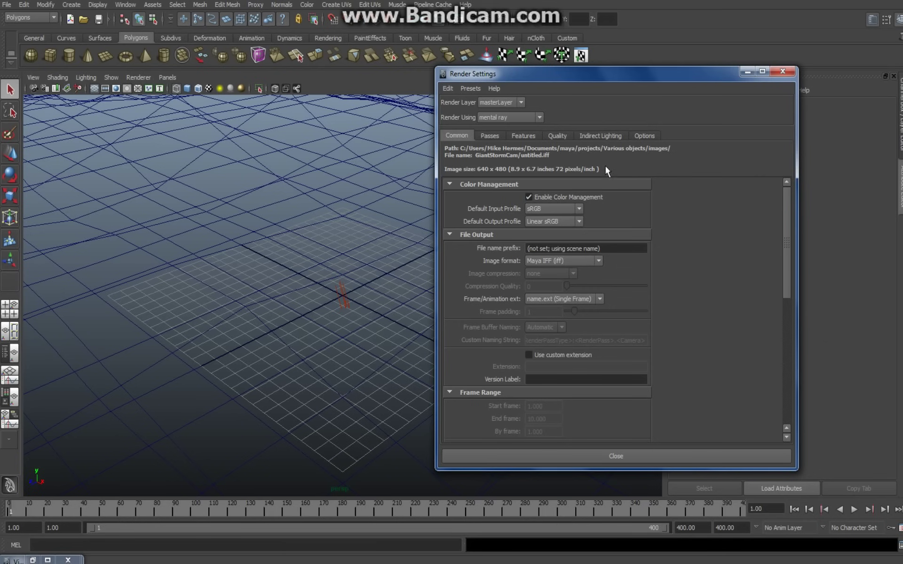
Turn on Global Illumination and Final Gathering under Indirect Lighting
click(603, 136)
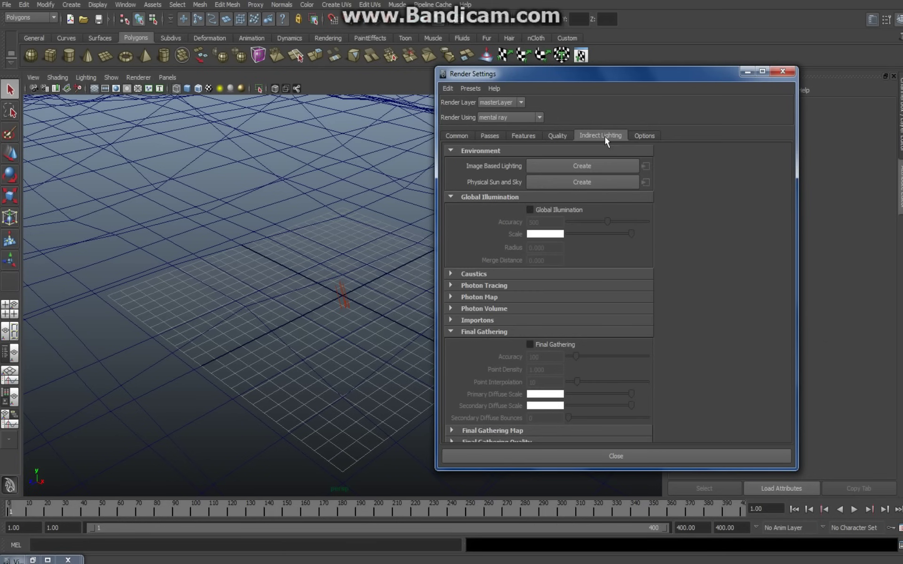
click(530, 209)
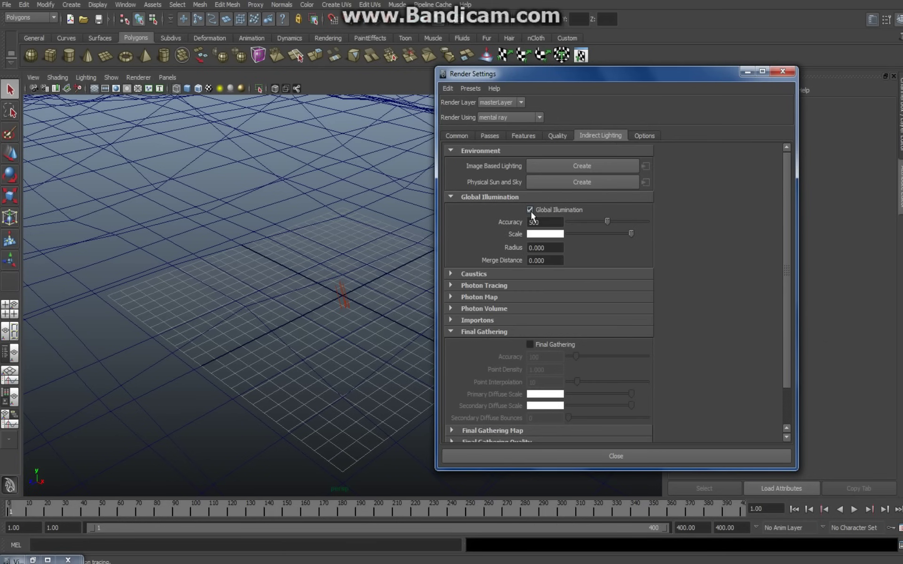
click(529, 344)
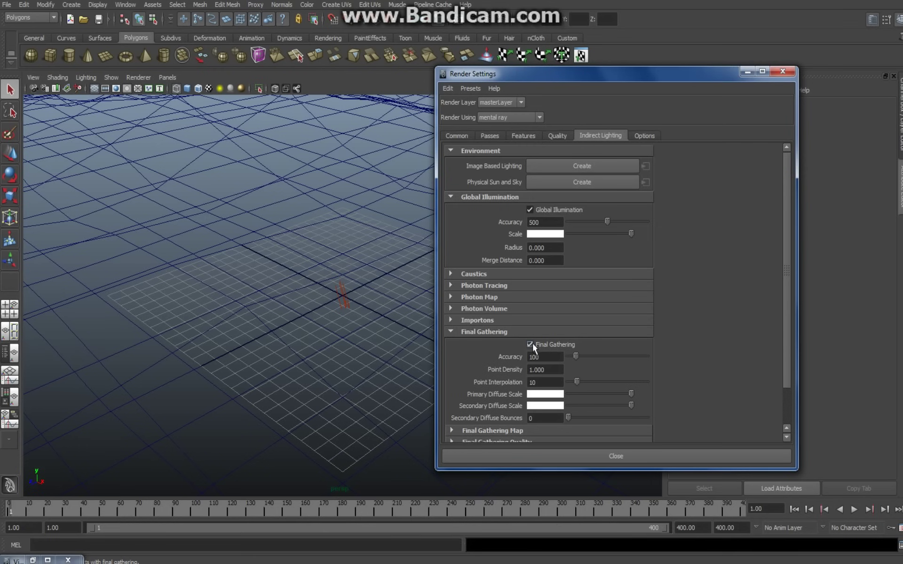
Keep the Custom quality preset, review the Common settings, and close Render Settings
click(555, 135)
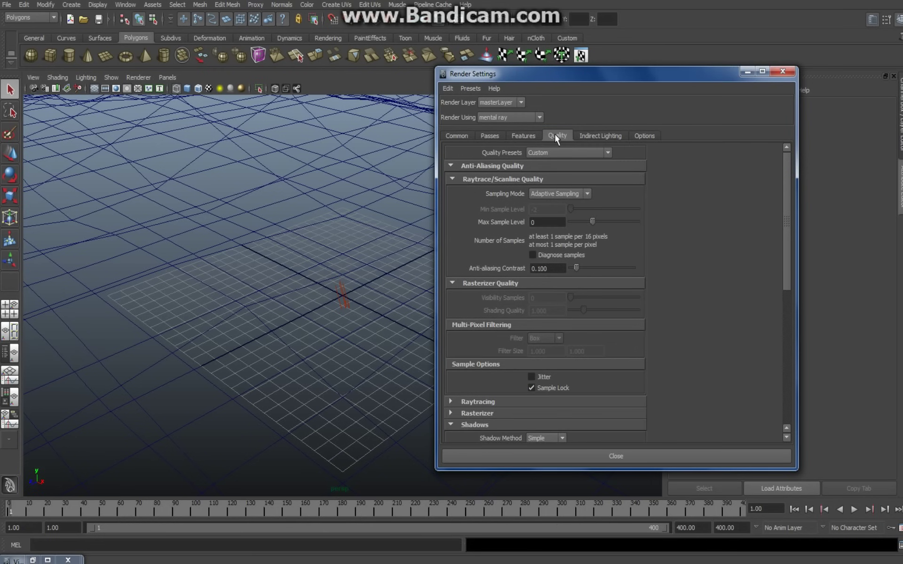
click(608, 154)
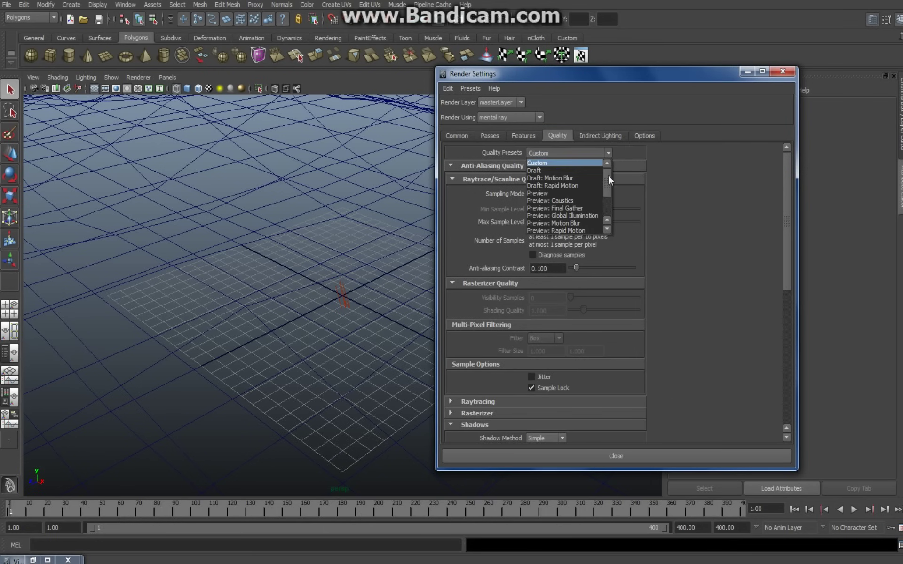
click(573, 163)
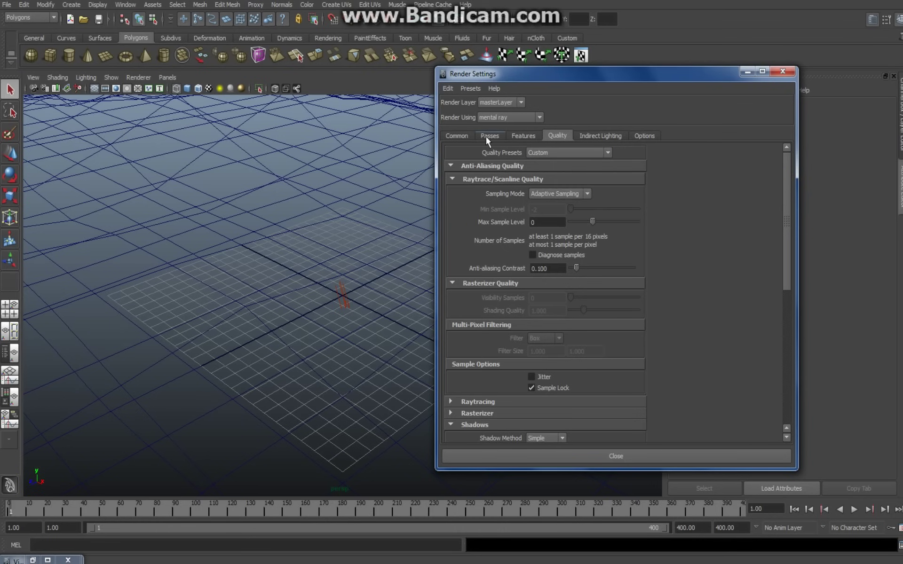
click(463, 136)
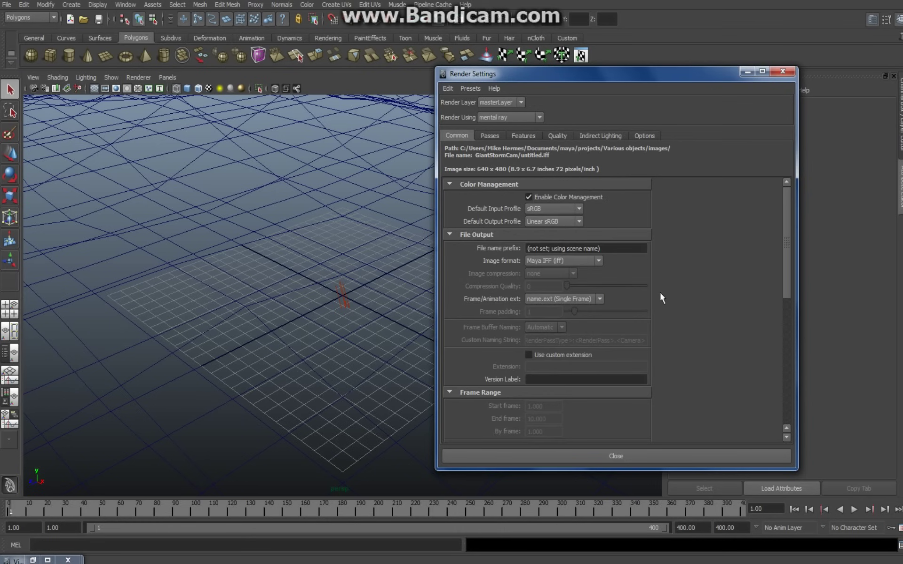
scroll(661, 297, down, 5)
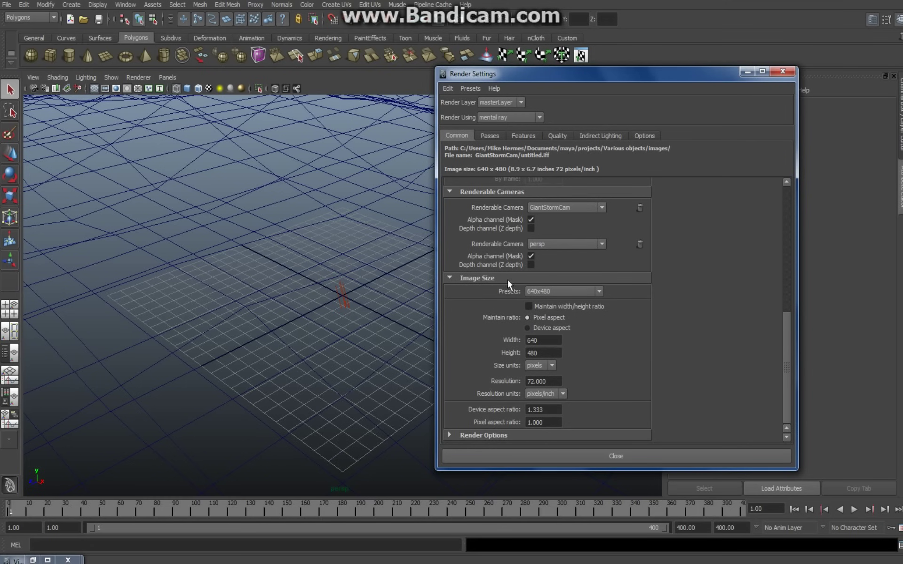
click(628, 456)
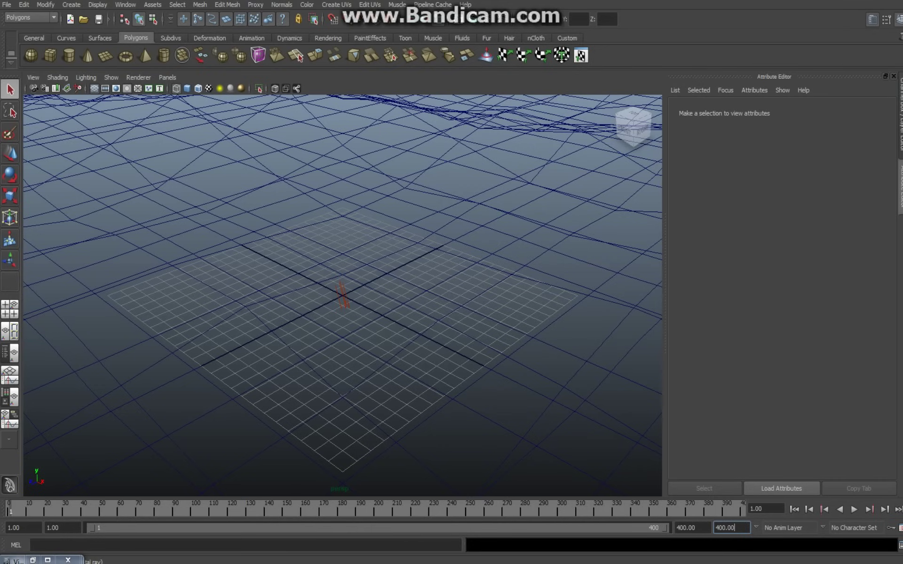
Render the current frame of the storm ocean into the Render View
click(476, 20)
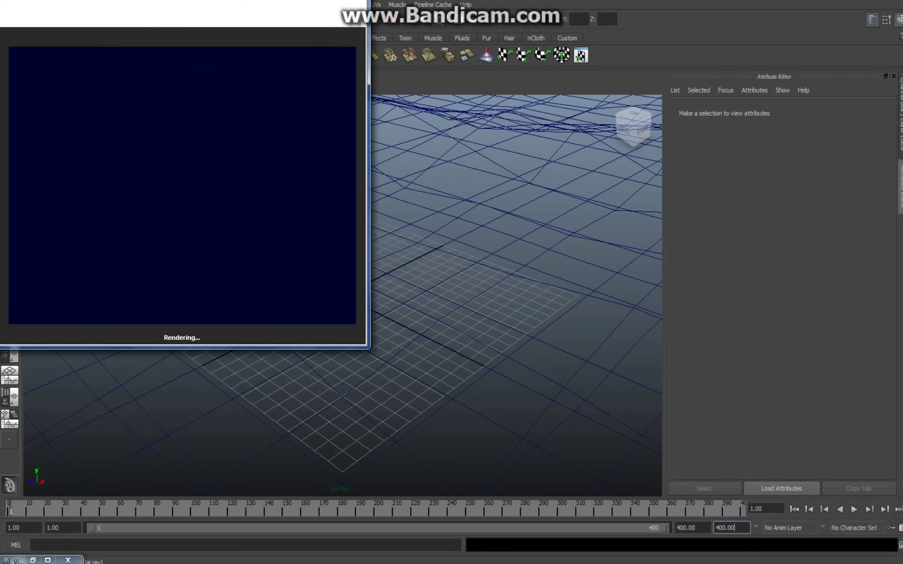